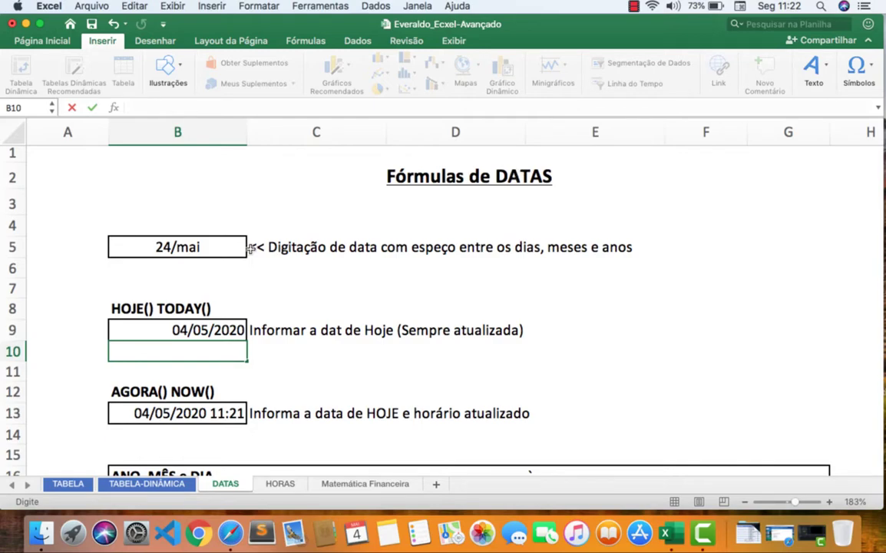
Step: Enter the date 24/05/2020 in B5 so it displays as 24/mai
double_click(177, 246)
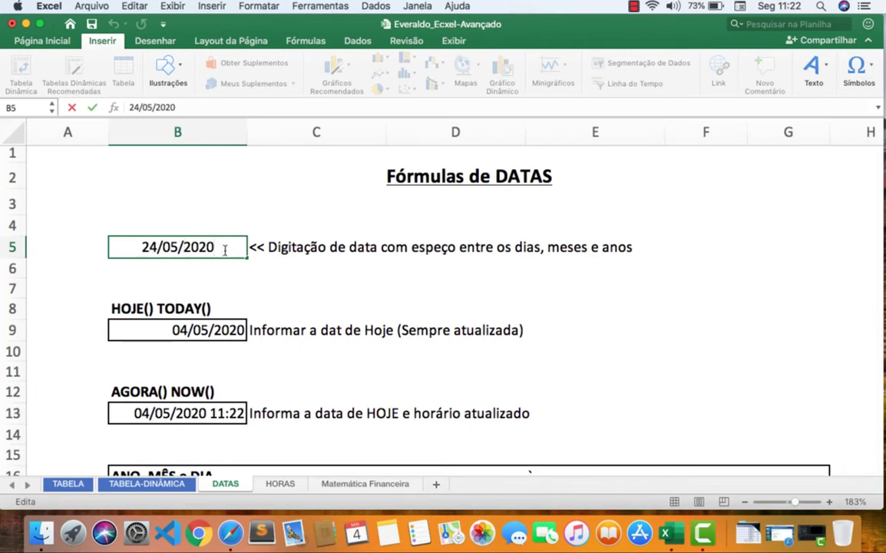
key(Return)
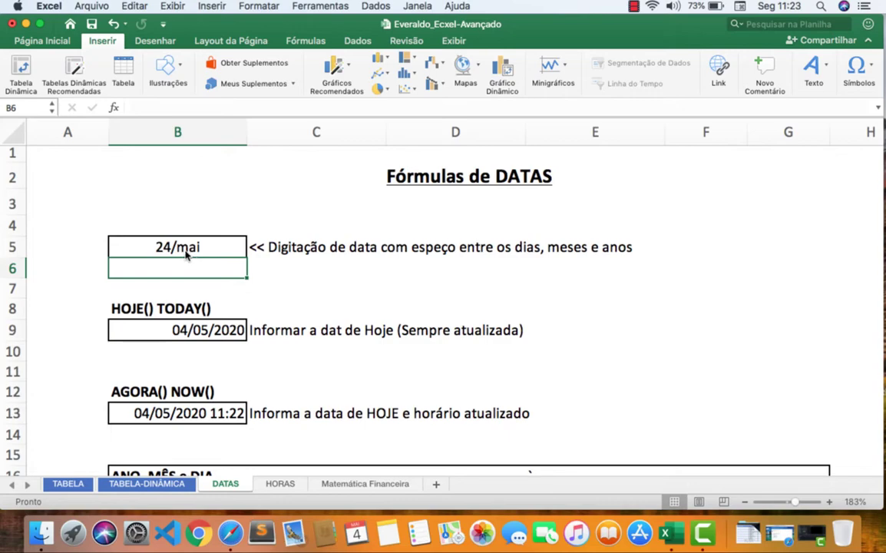
click(198, 250)
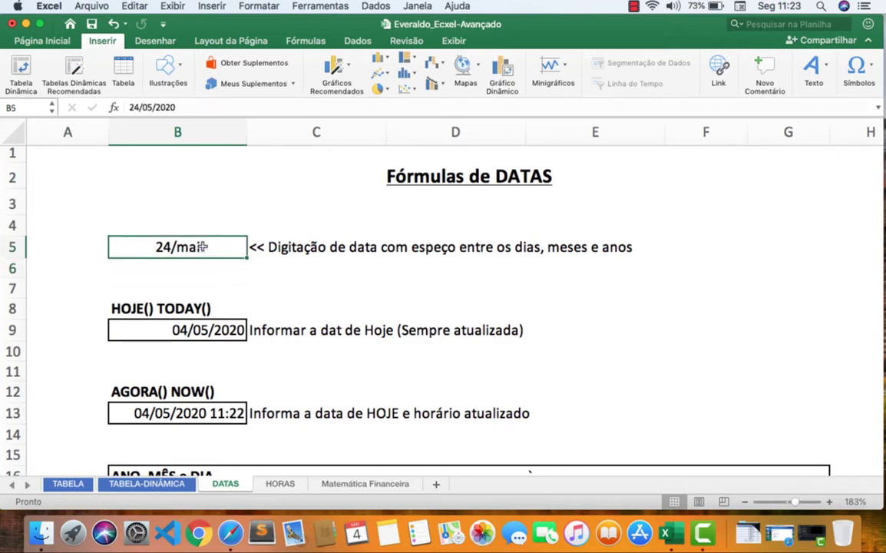
click(216, 107)
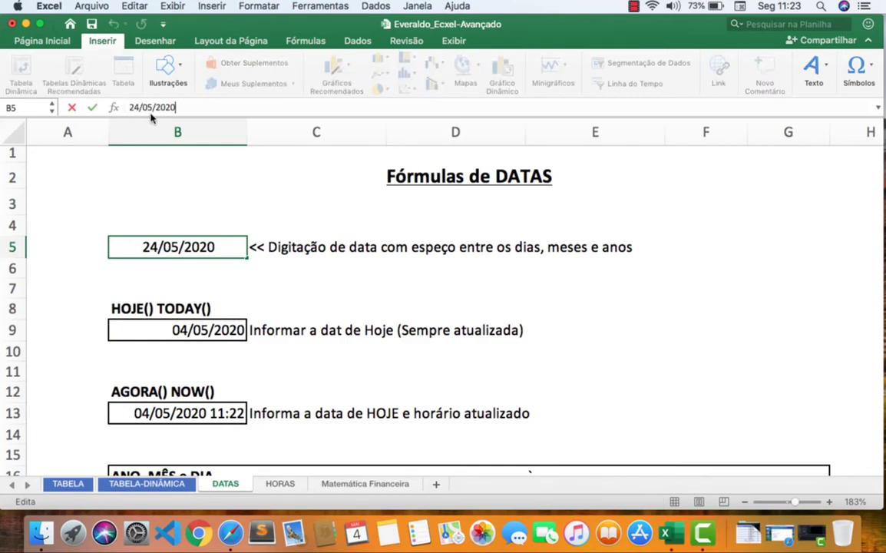
key(Return)
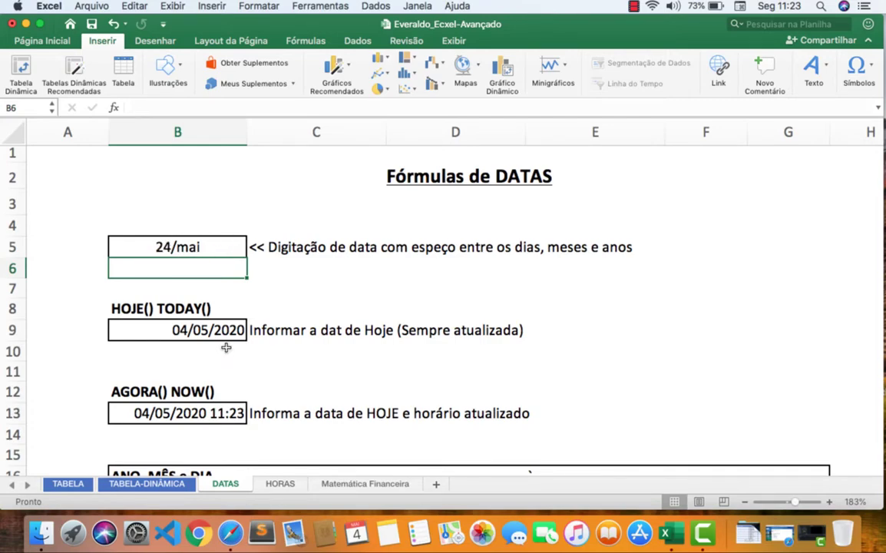
Step: Commit =HOJE() in B9 so it shows today's date, 04/05/2020
double_click(178, 331)
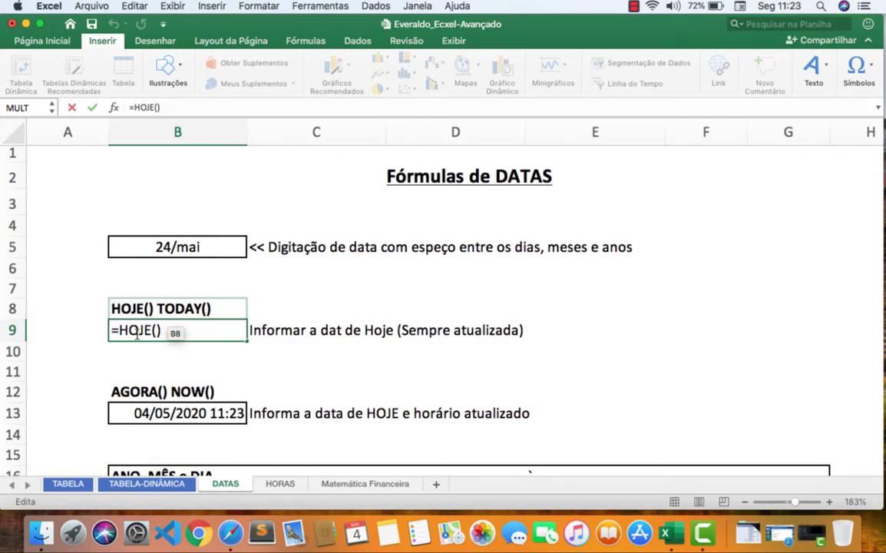
key(Return)
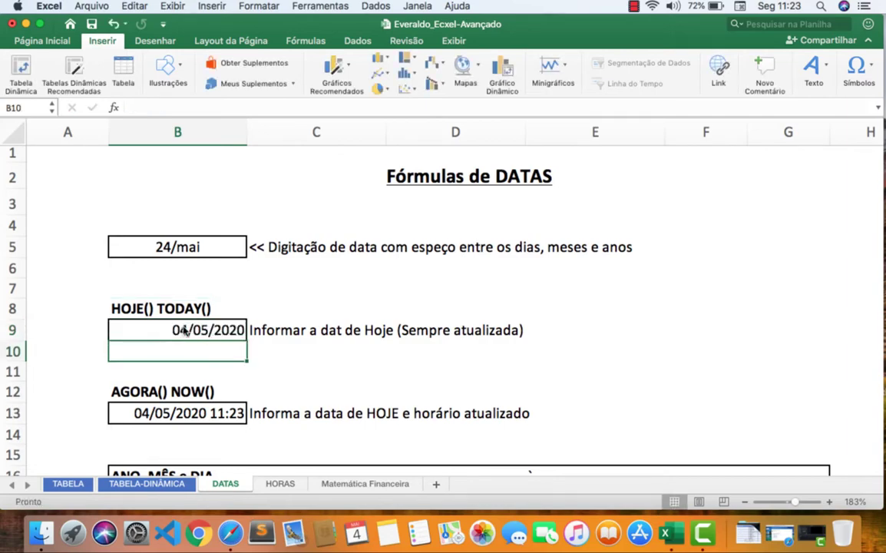
Step: Center-align the 04/05/2020 date in cell B9 using Centralizar on Página Inicial
click(199, 331)
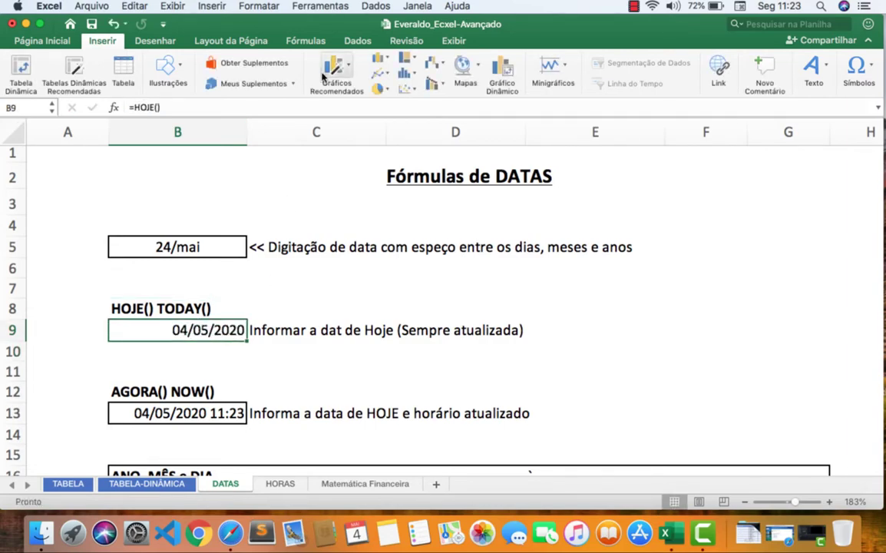
click(52, 42)
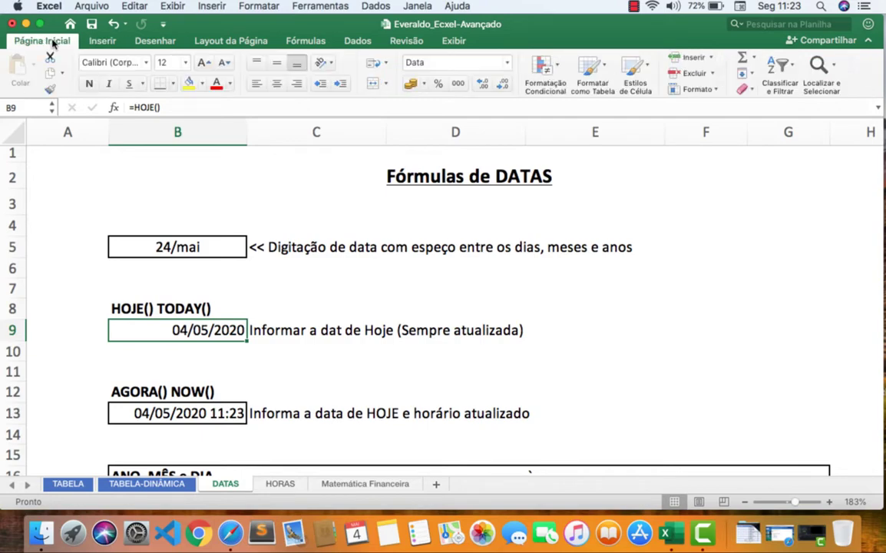
click(279, 85)
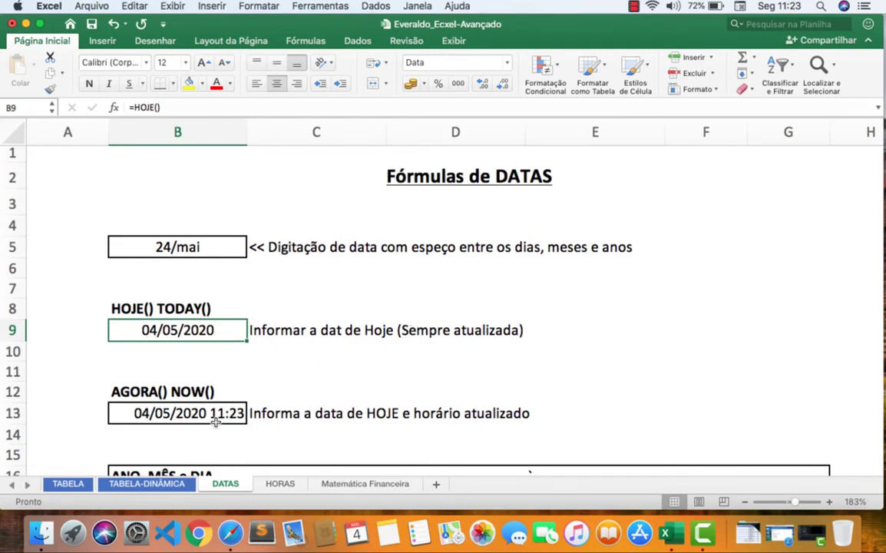
Step: Commit =AGORA() in B13 so it shows the current date and time, 04/05/2020 11:24
click(180, 389)
double_click(197, 415)
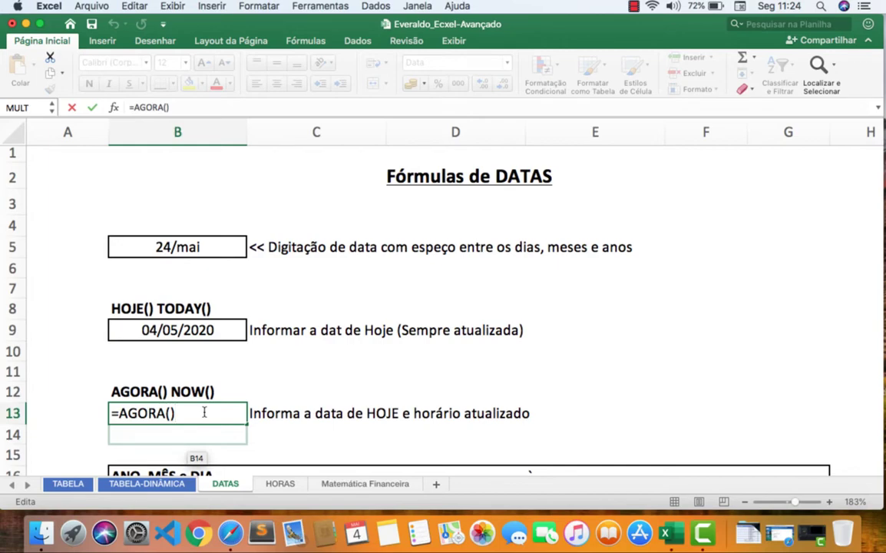
key(Return)
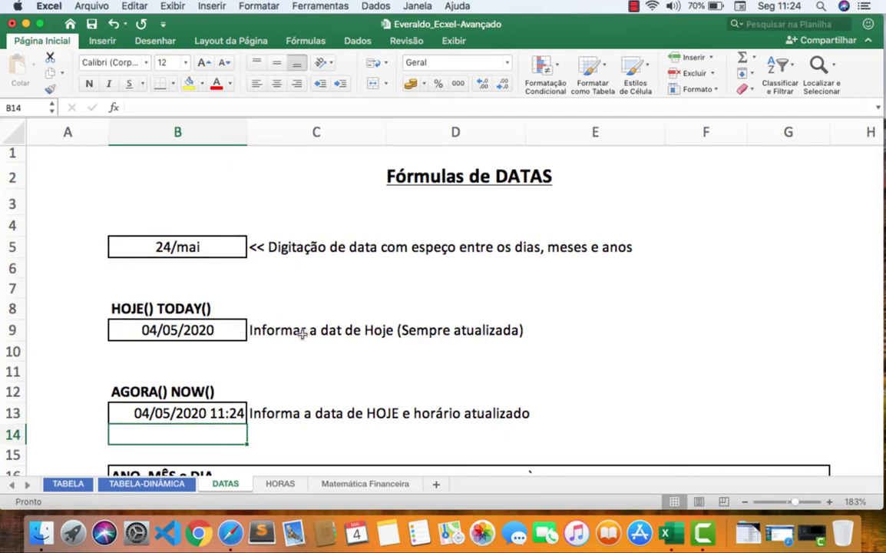
Step: Switch Excel to full screen and scroll down to the ANO, MÊS e DIA section
click(40, 25)
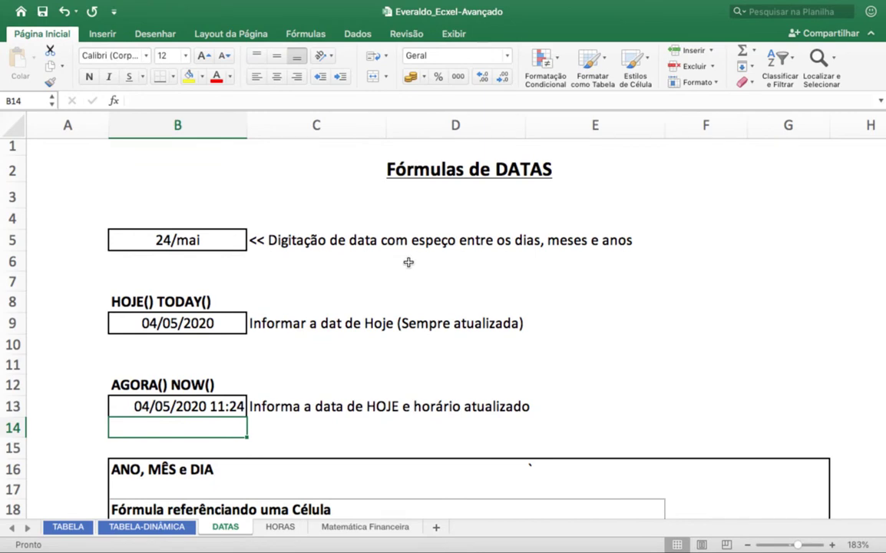
scroll(429, 401, down, 1)
scroll(431, 404, down, 4)
scroll(431, 403, down, 2)
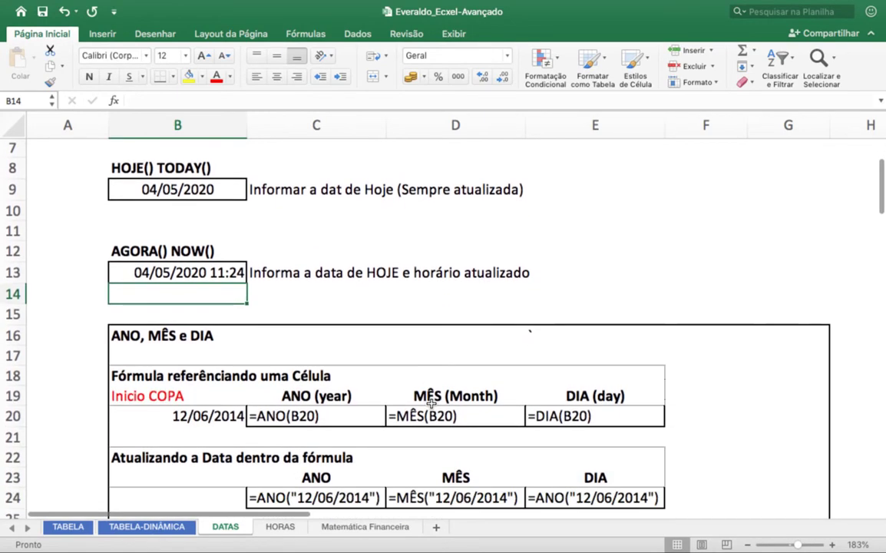
scroll(431, 403, down, 4)
scroll(430, 403, down, 1)
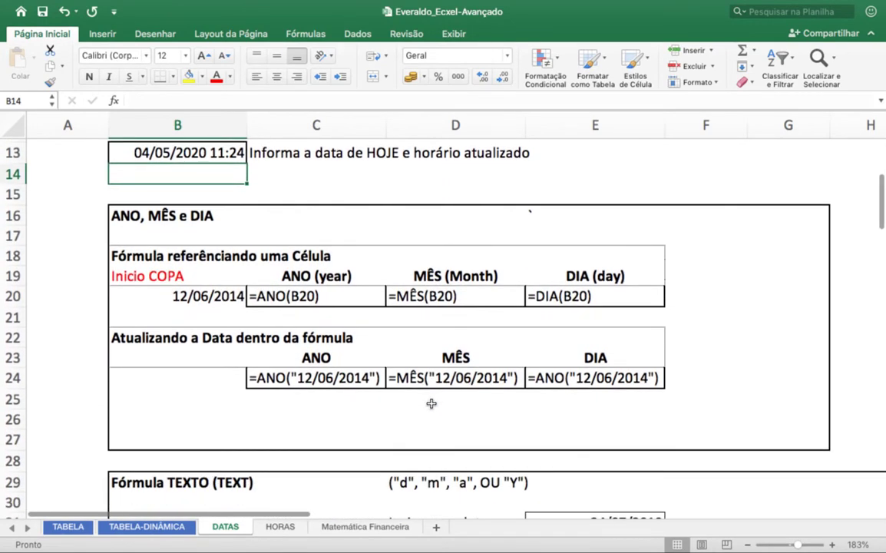
scroll(431, 403, down, 1)
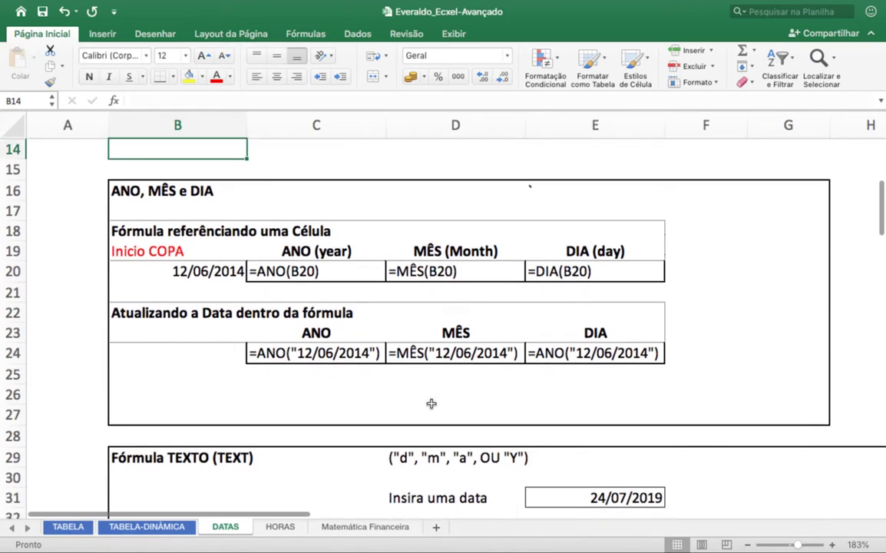
scroll(431, 403, up, 1)
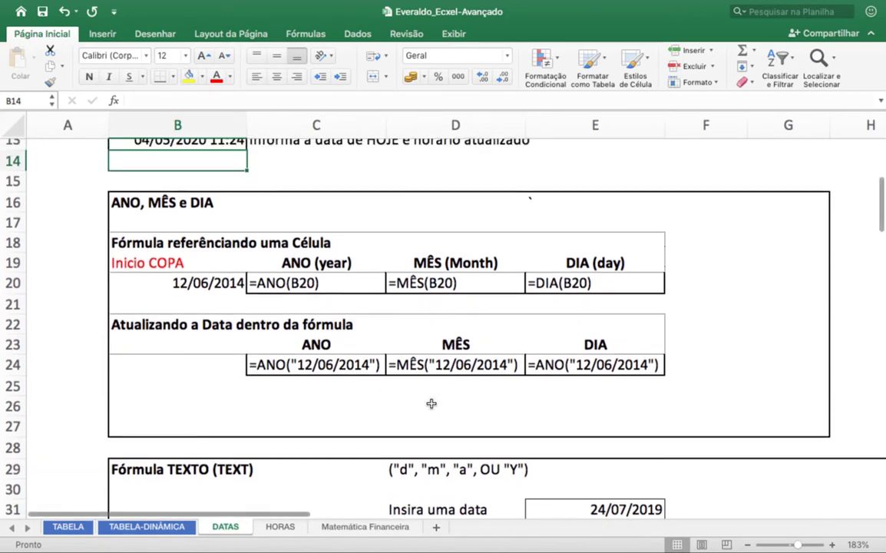
scroll(430, 403, up, 1)
scroll(431, 403, up, 2)
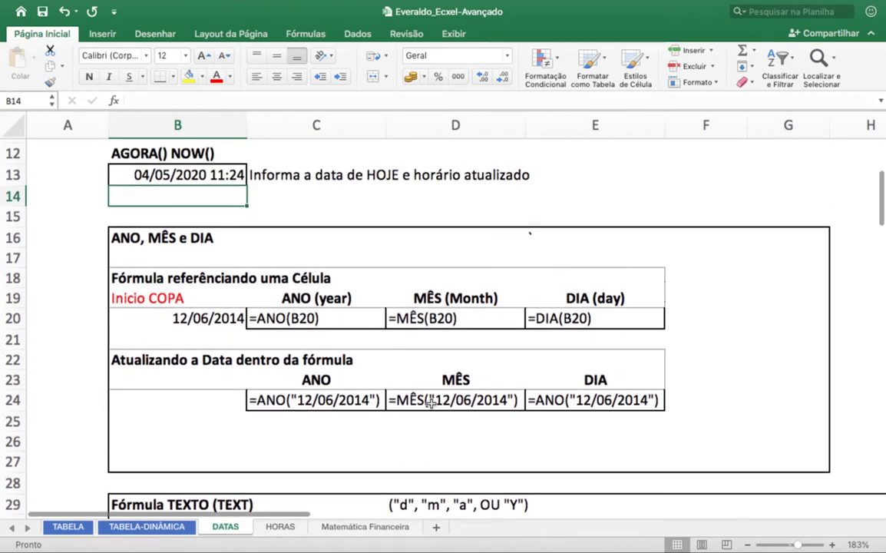
scroll(431, 403, down, 3)
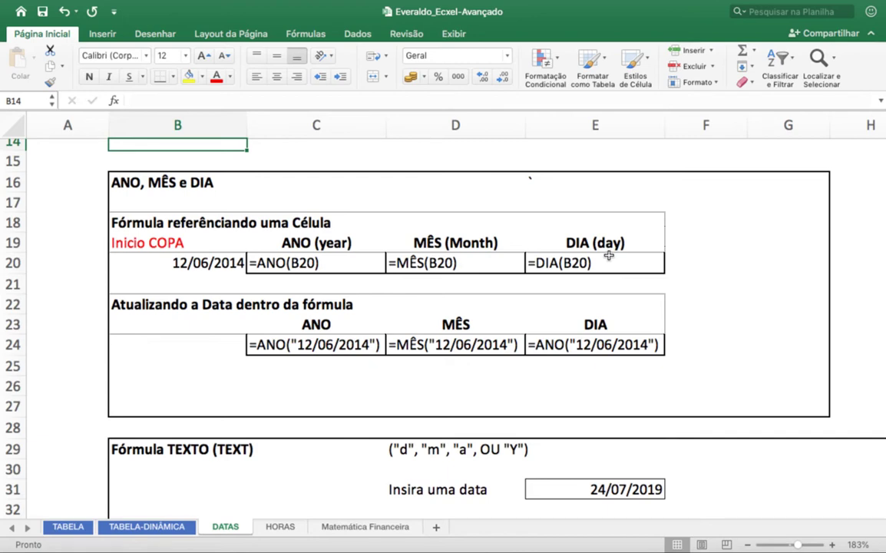
Step: Commit =ANO(B20) in C20 so it returns the year 2014
double_click(301, 261)
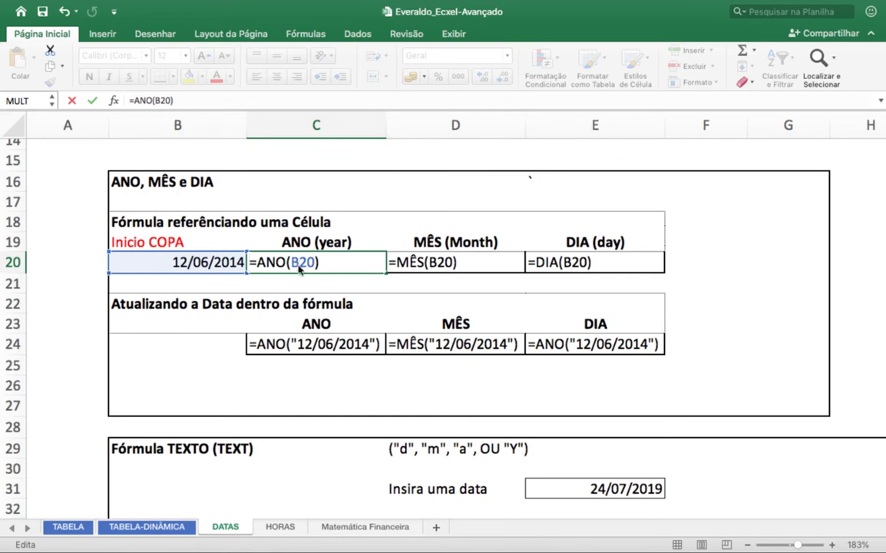
key(Return)
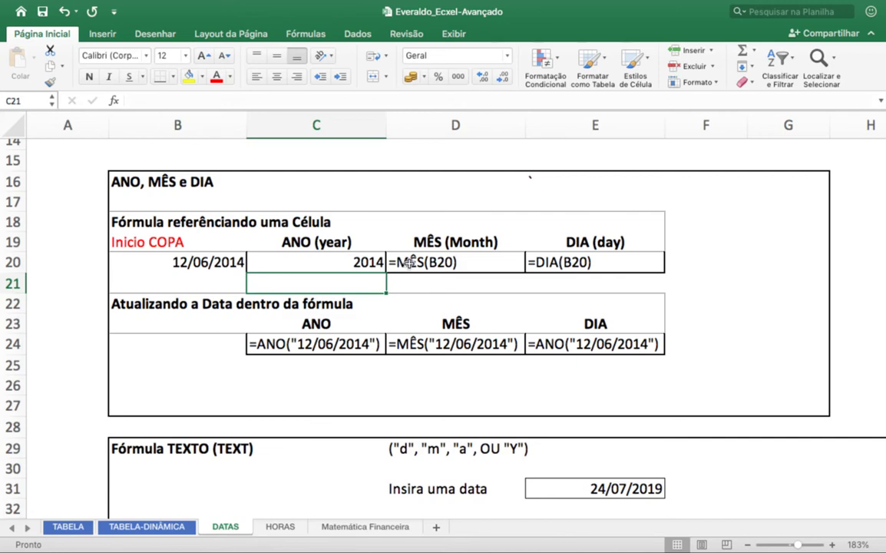
Step: Remove the apostrophe before =MÊS(B20) in D20 so it returns month 6
click(412, 262)
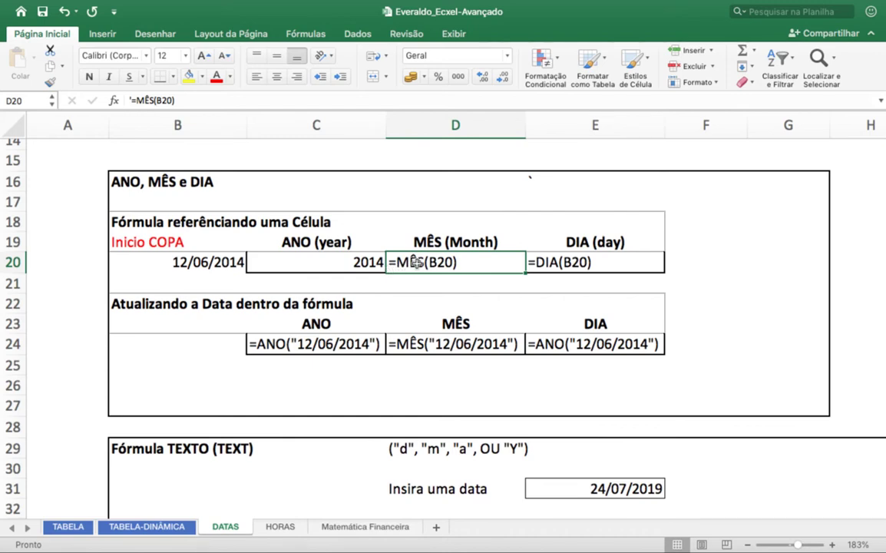
double_click(432, 263)
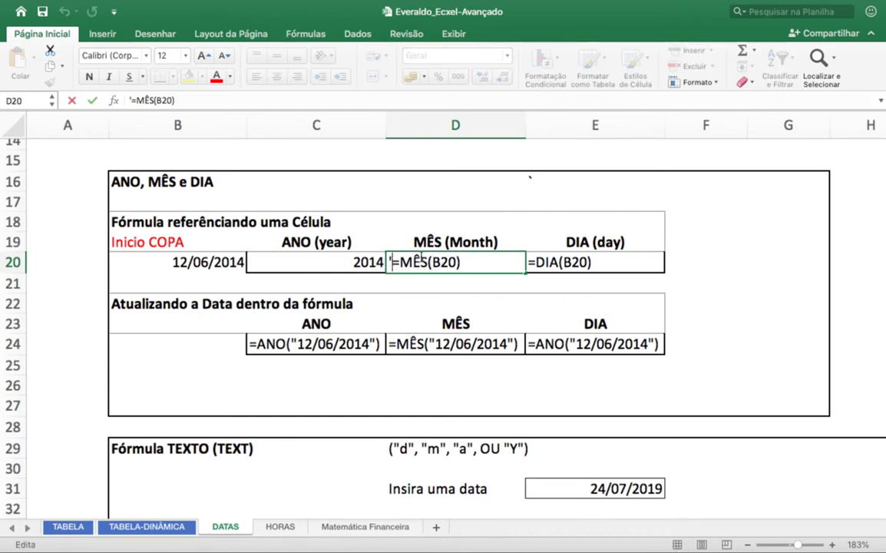
key(BackSpace)
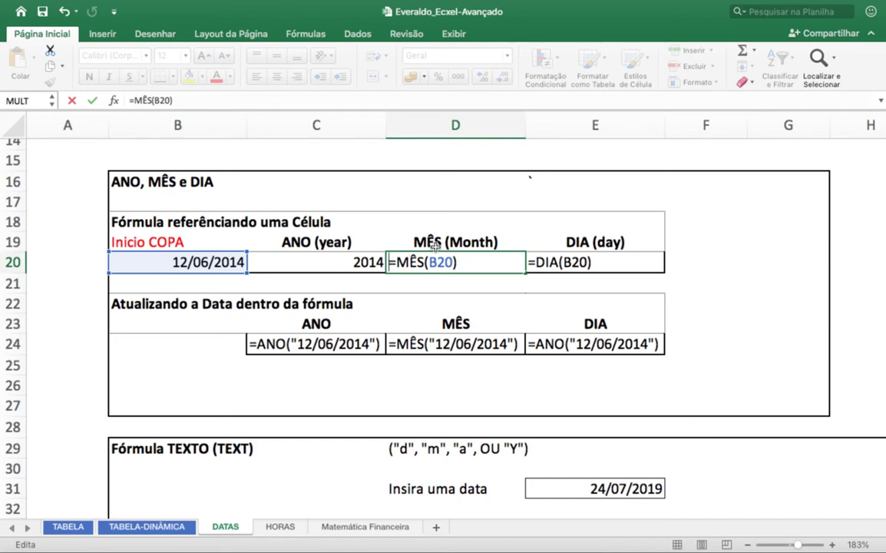
key(Return)
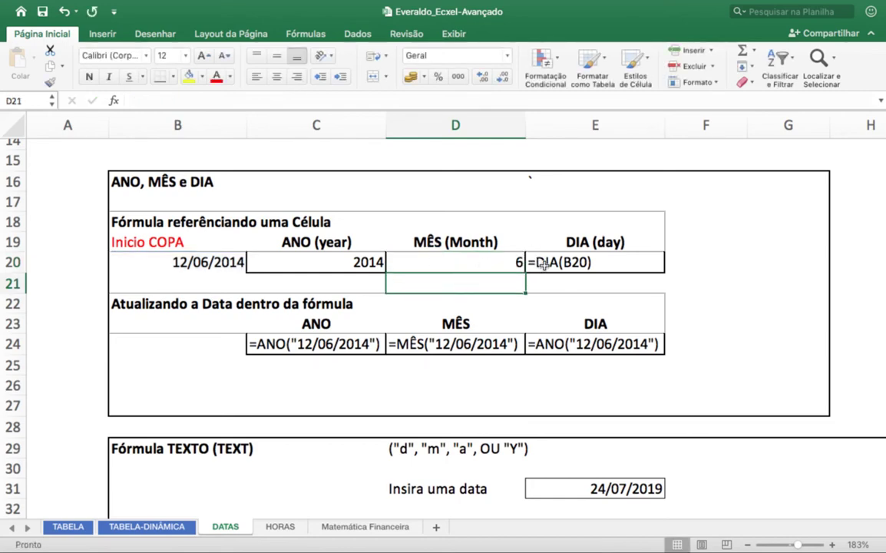
click(562, 263)
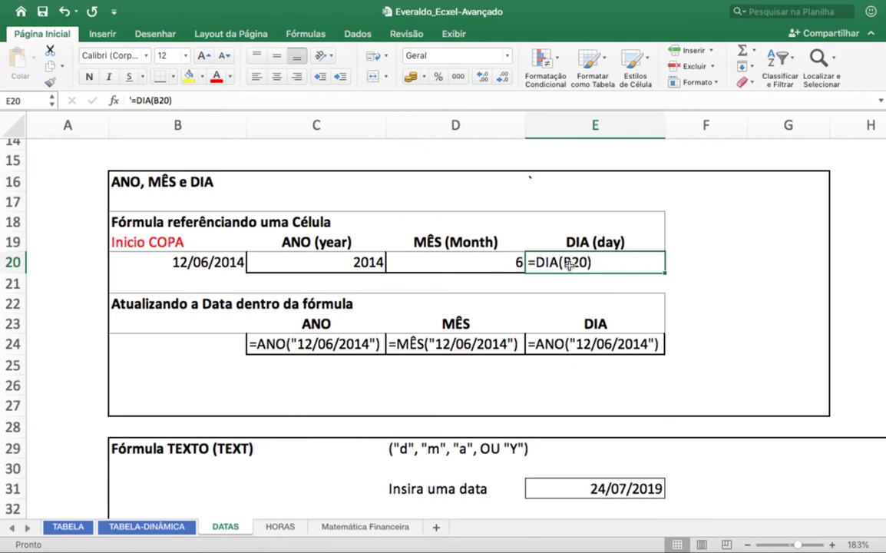
Step: Delete the leading apostrophe from =DIA(B20) in E20 so it returns day 12
click(130, 100)
text(')
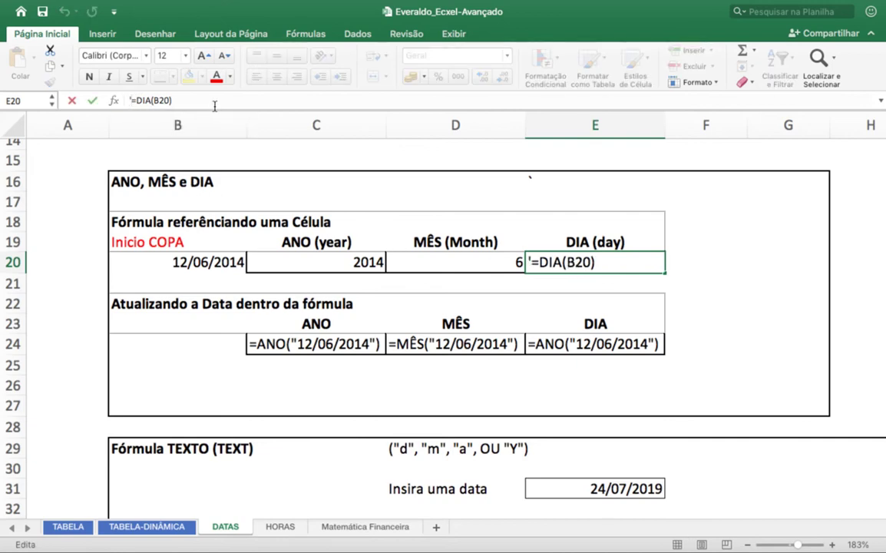
key(BackSpace)
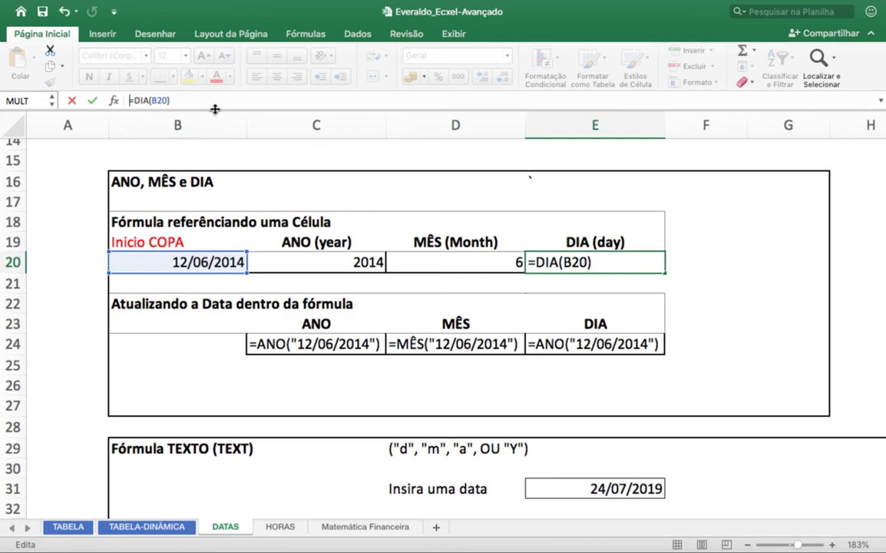
key(Return)
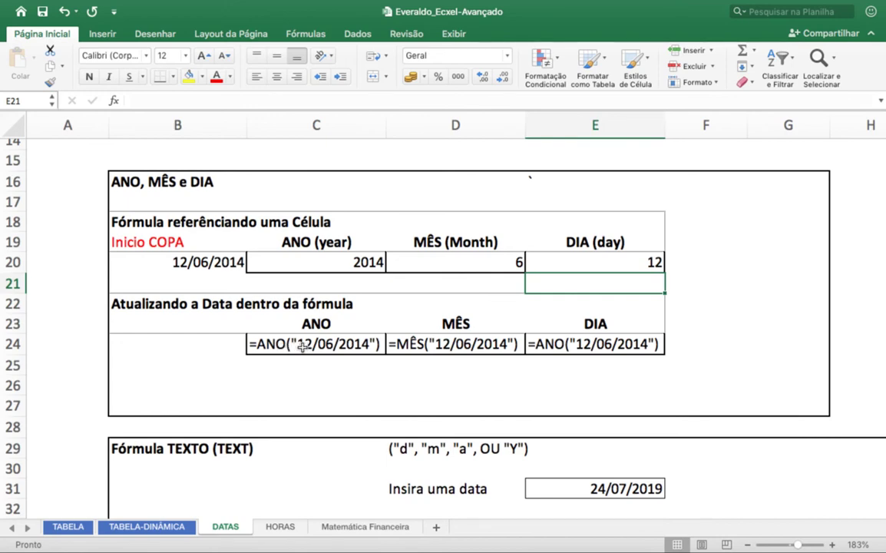
Step: Delete the leading apostrophe from =ANO("12/06/2014") in C24 so it returns 2014
click(321, 345)
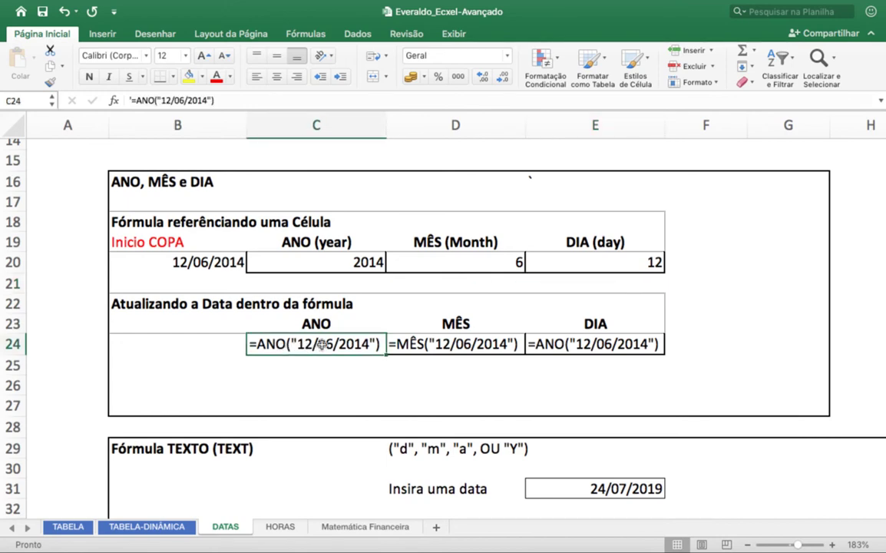
double_click(251, 343)
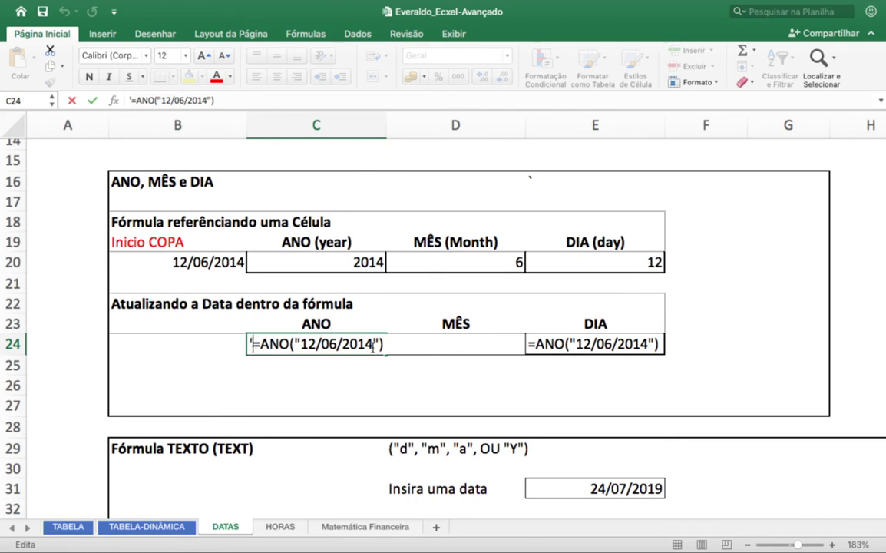
key(BackSpace)
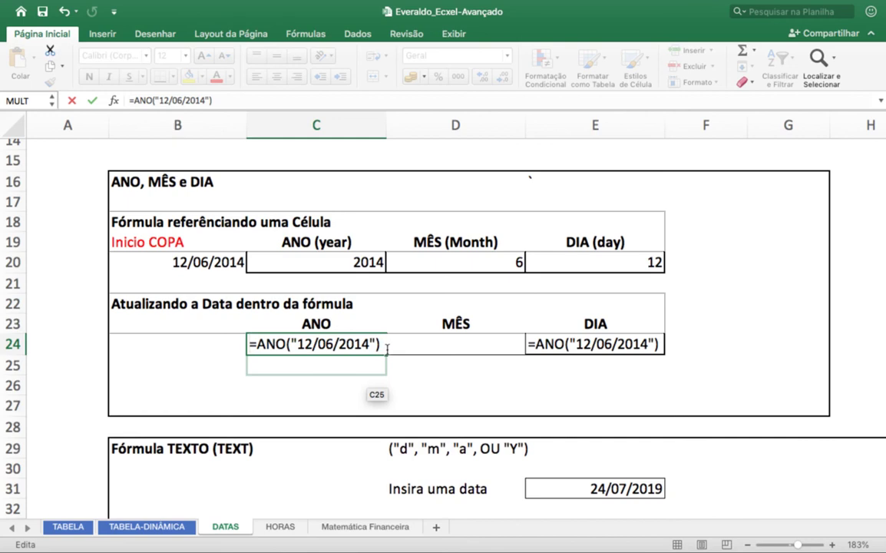
key(Return)
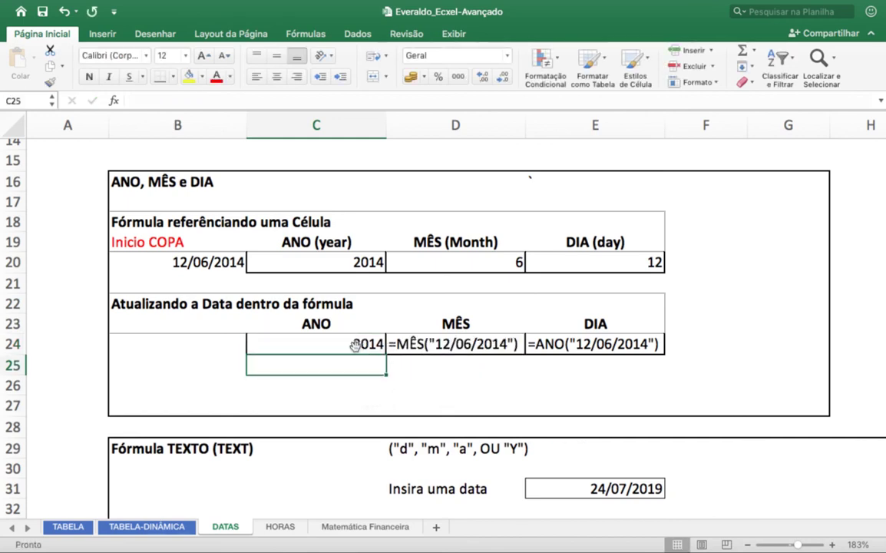
Step: Delete the leading apostrophe from =MÊS("12/06/2014") in D24 so it returns 6
double_click(438, 344)
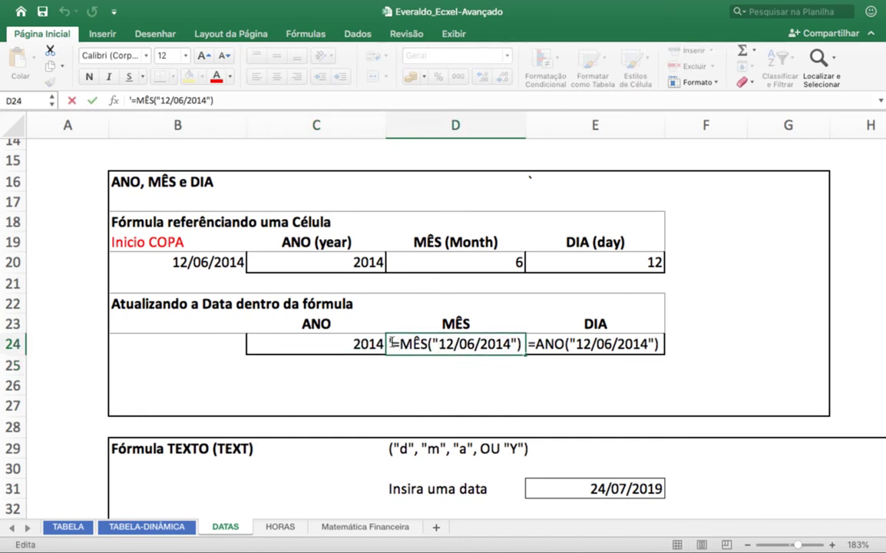
key(Home)
key(Delete)
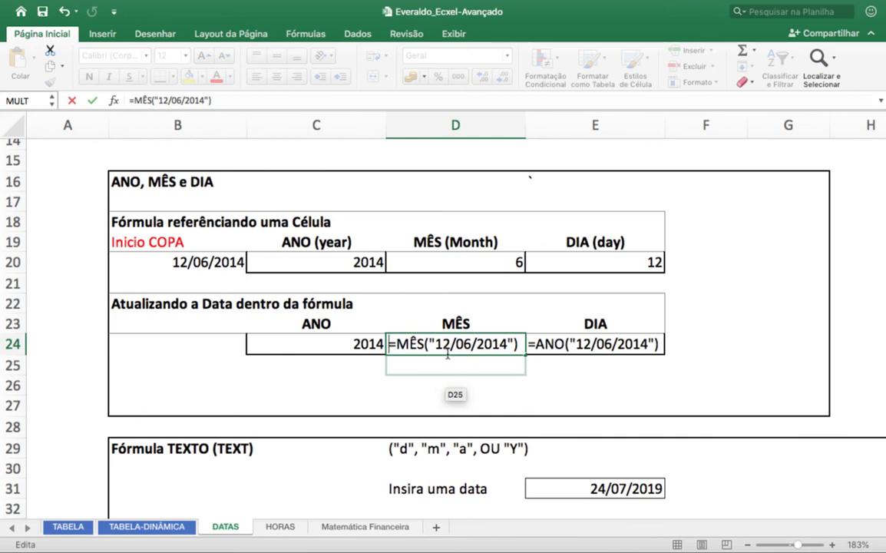
key(Return)
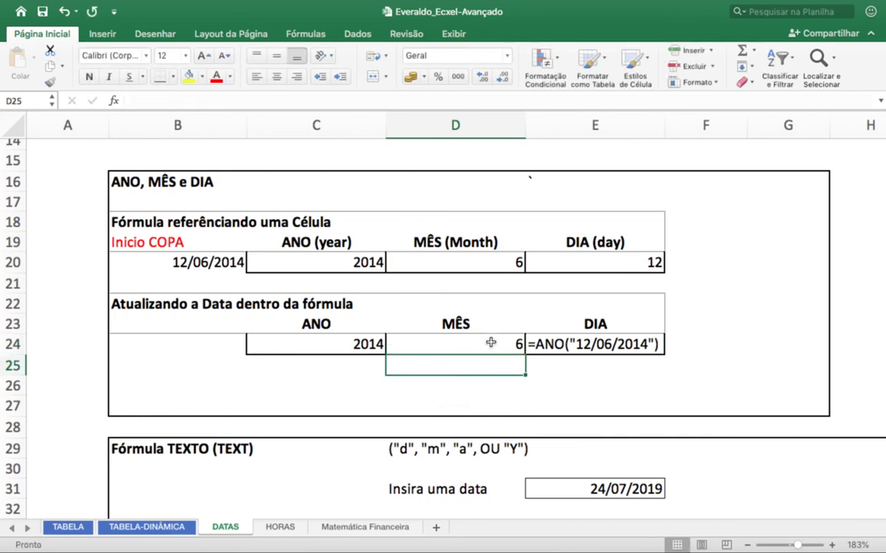
click(461, 343)
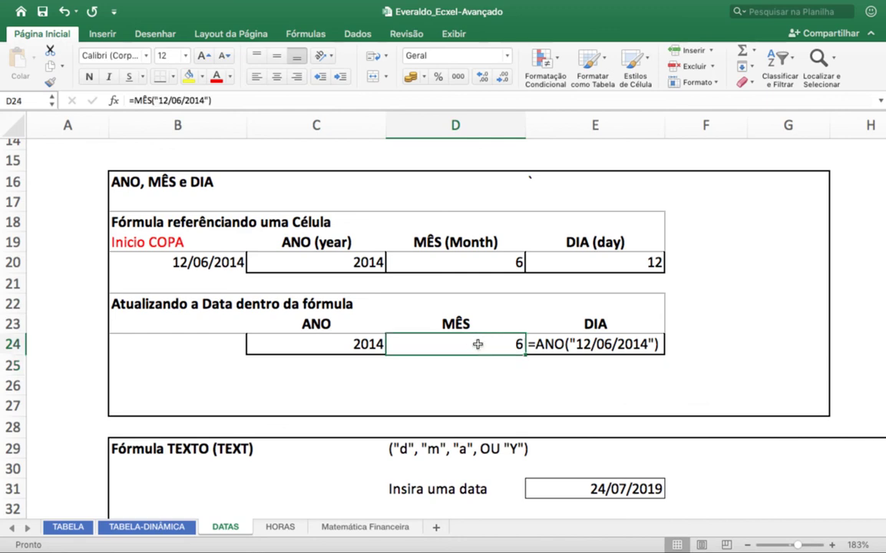
Step: Remove the leading apostrophe from =ANO("12/06/2014") in E24 so it displays 2014
click(588, 344)
double_click(589, 344)
click(540, 345)
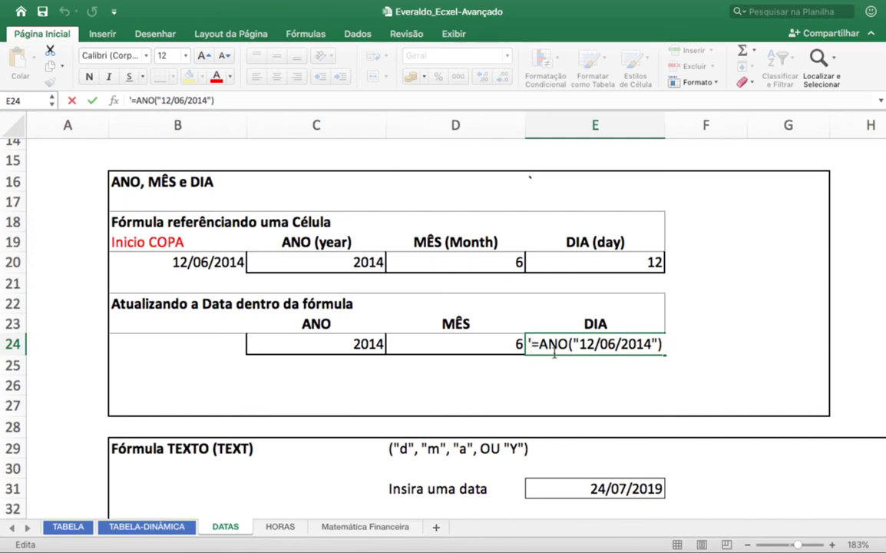
key(BackSpace)
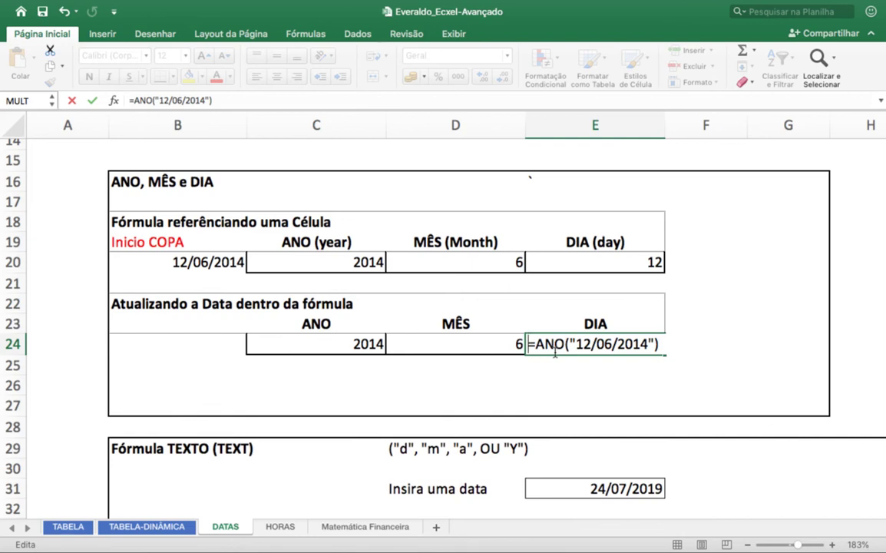
click(541, 362)
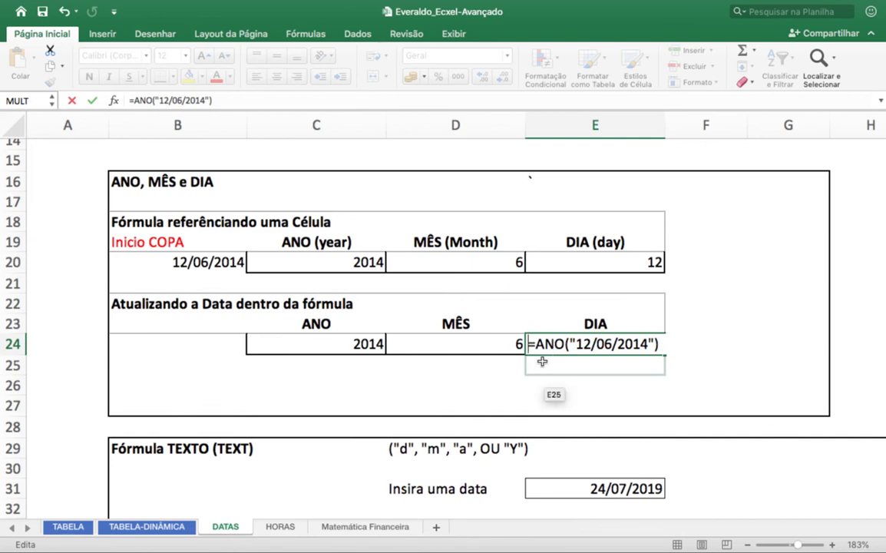
key(Return)
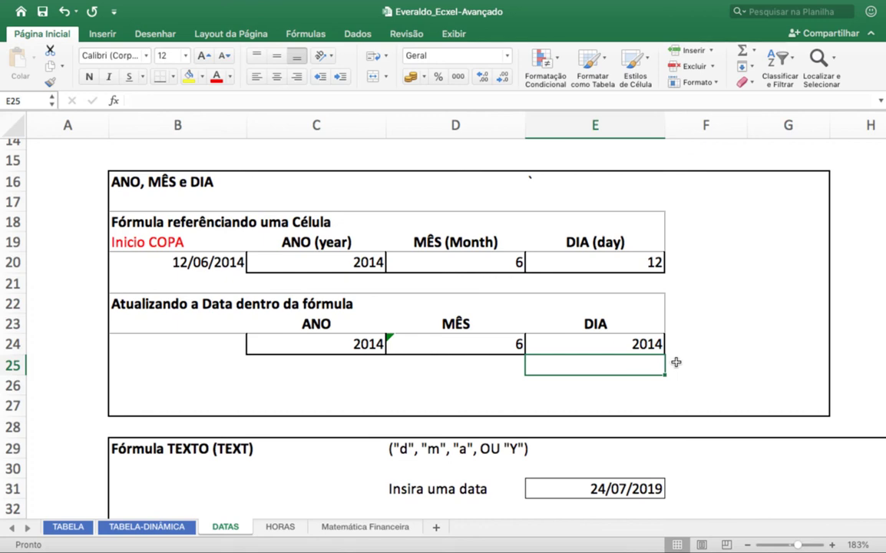
scroll(674, 376, up, 2)
scroll(675, 384, up, 3)
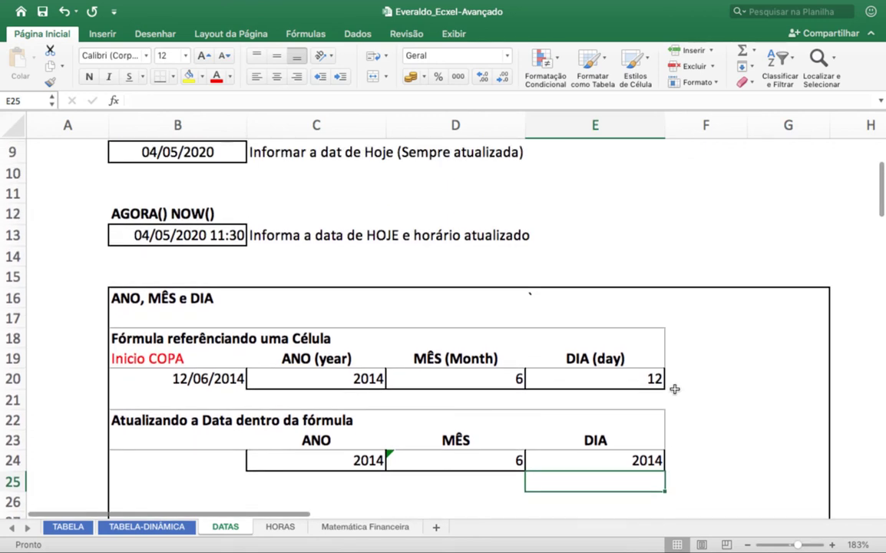
scroll(674, 389, up, 1)
scroll(674, 389, up, 2)
scroll(674, 389, up, 3)
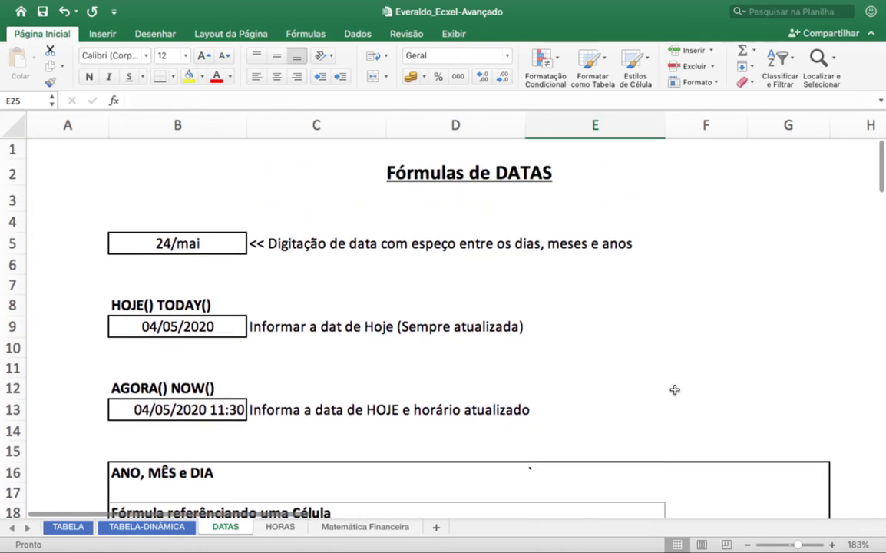
scroll(674, 390, down, 1)
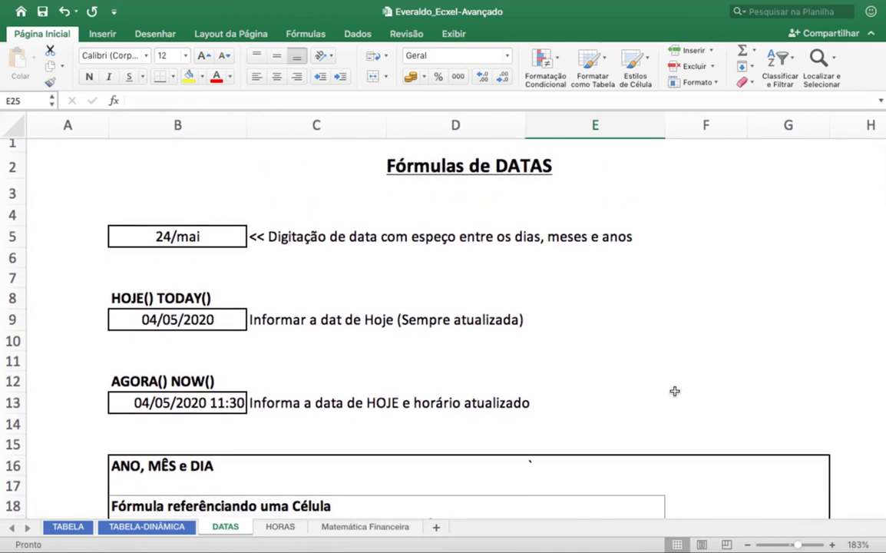
scroll(674, 393, down, 3)
scroll(675, 395, down, 3)
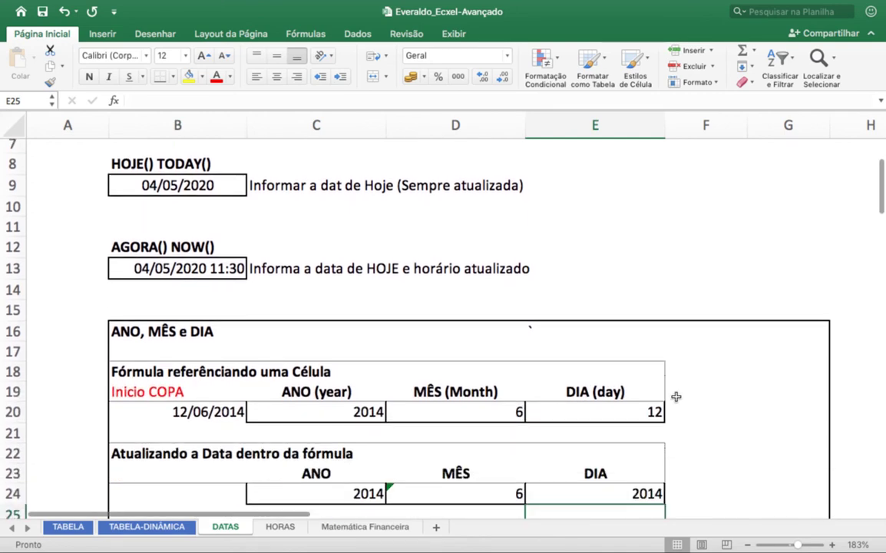
scroll(676, 396, down, 3)
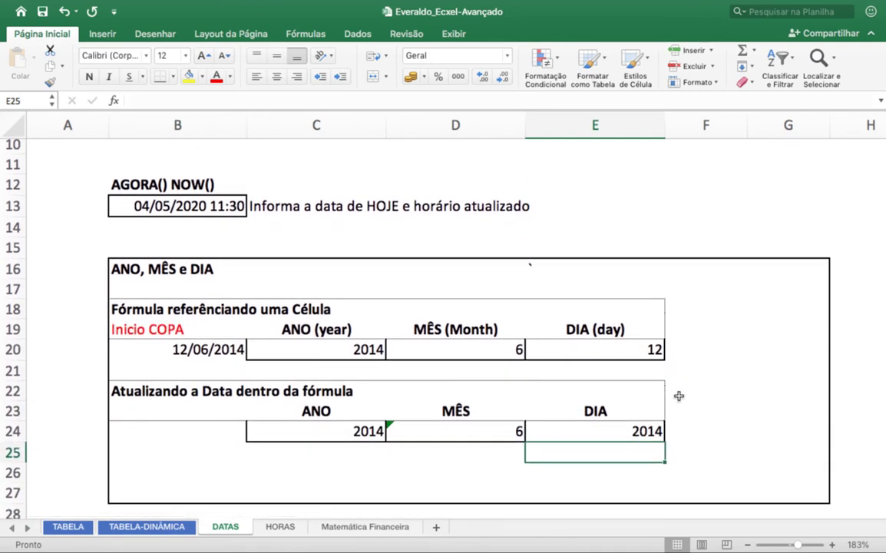